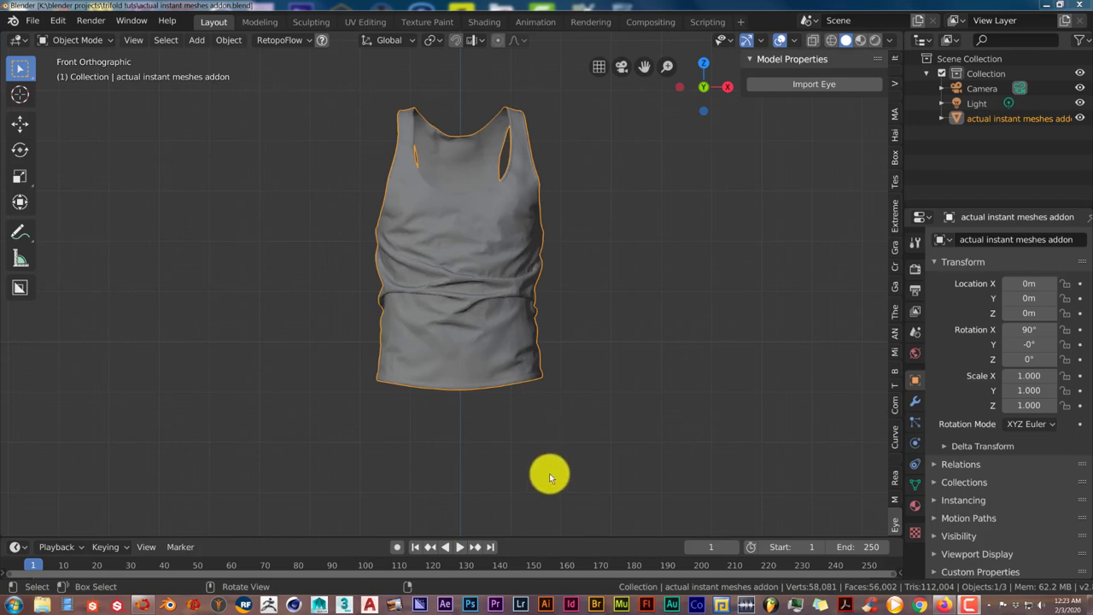
Bring the browser forward and switch to the cgvirus Blender-Instant-Mesh-Bridge-addon GitHub tab.
click(945, 605)
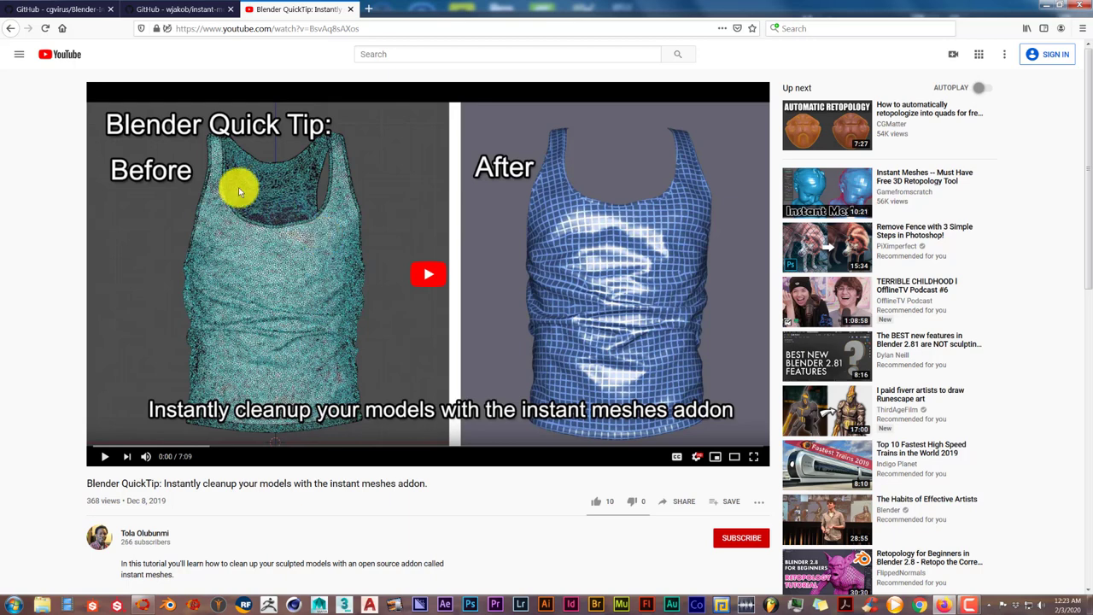
click(68, 10)
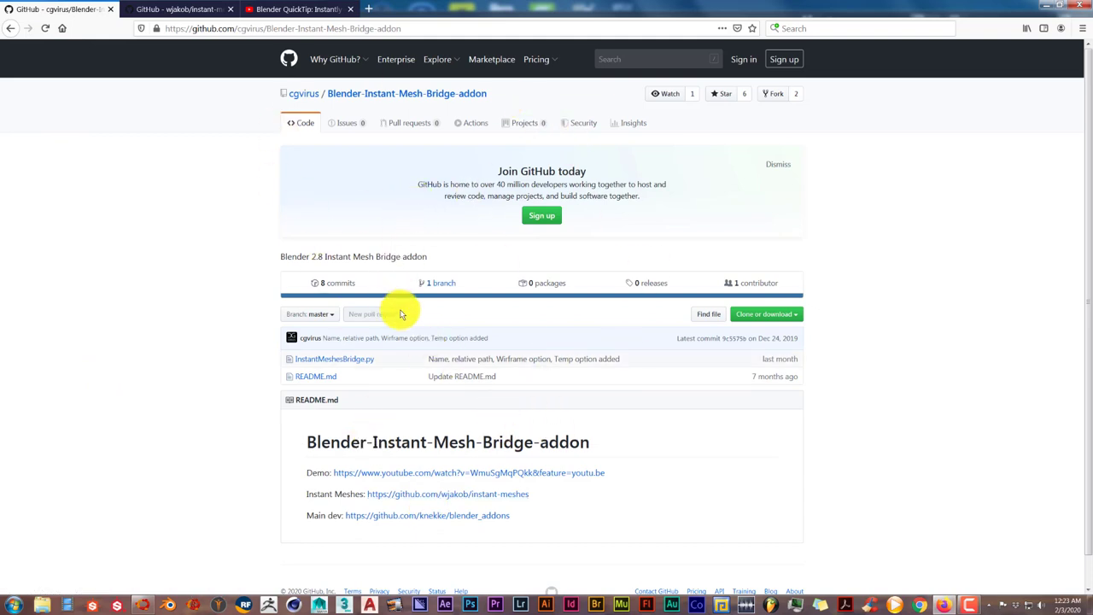
Look over the wjakob/instant-meshes repository, then close both GitHub tabs and Firefox.
click(170, 11)
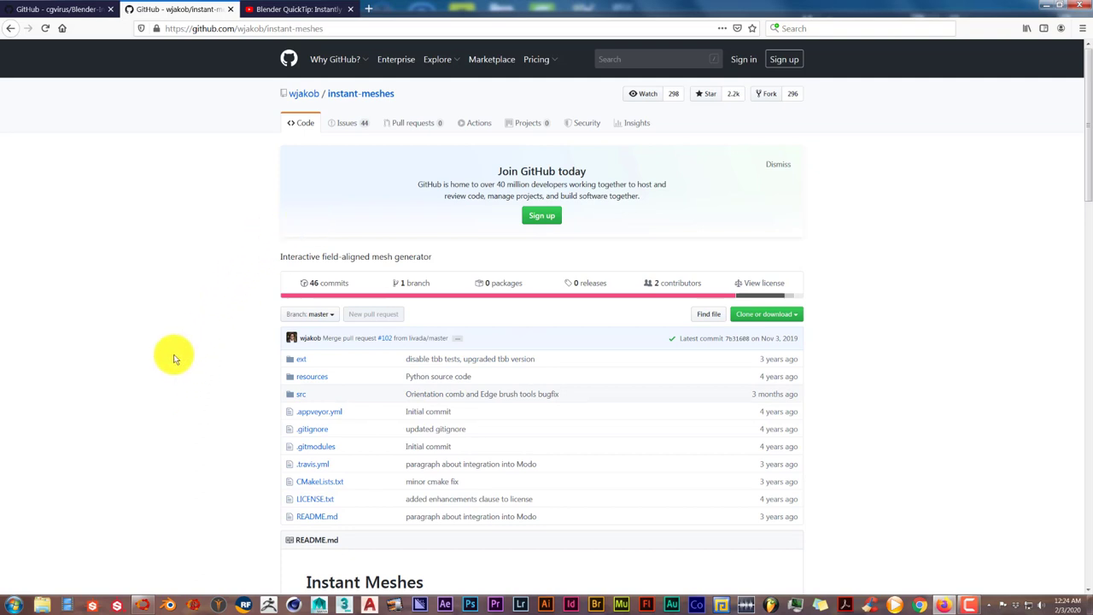
click(230, 11)
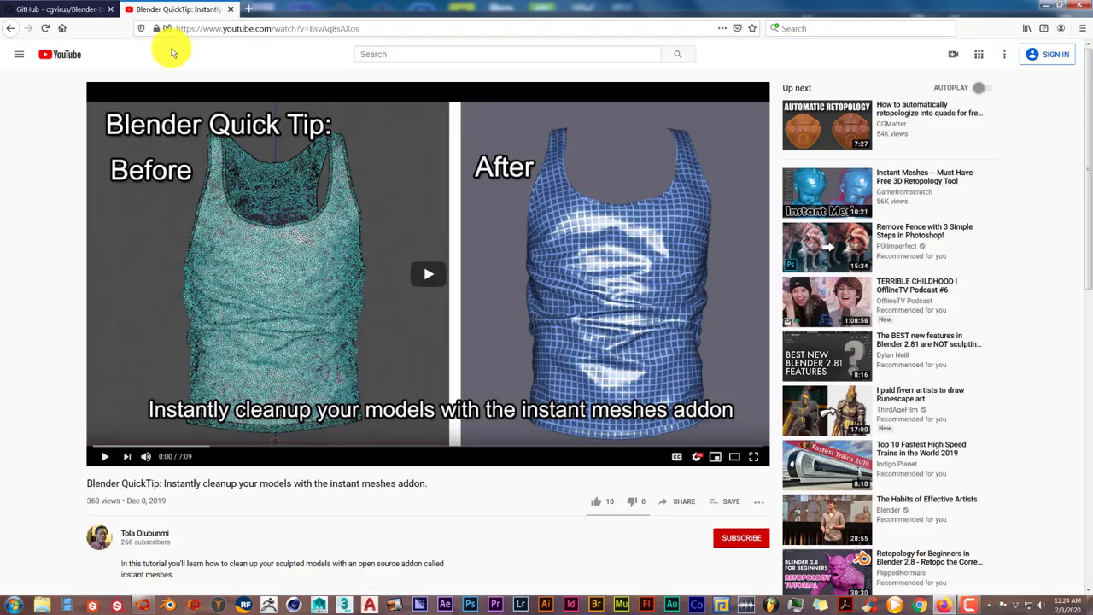
click(110, 10)
click(1079, 5)
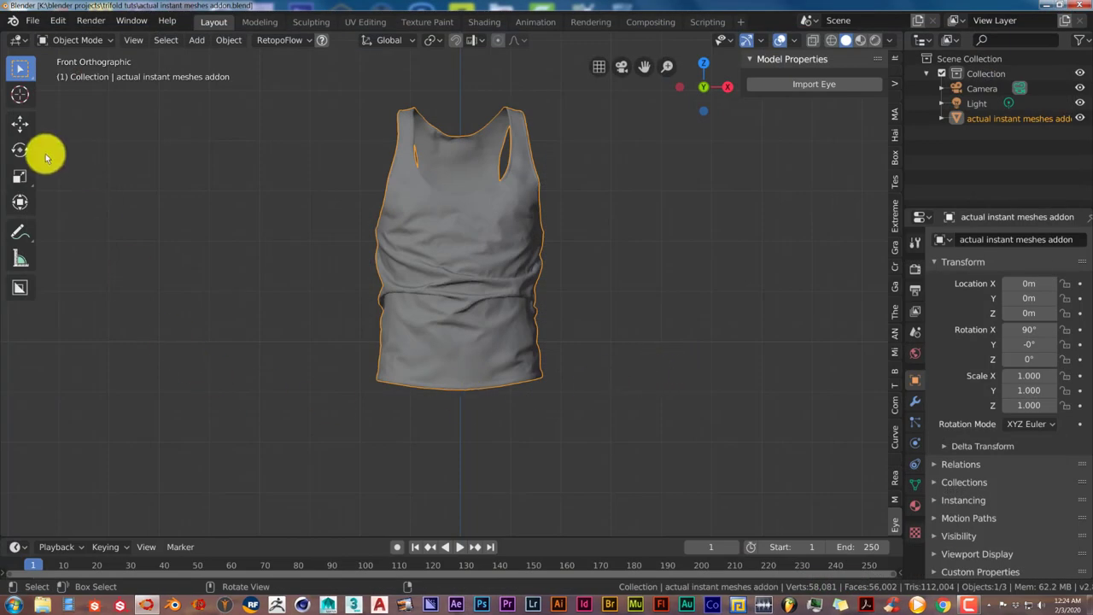
Open Edit > Preferences on the Add-ons section, cancelling the Install... file browser.
click(56, 21)
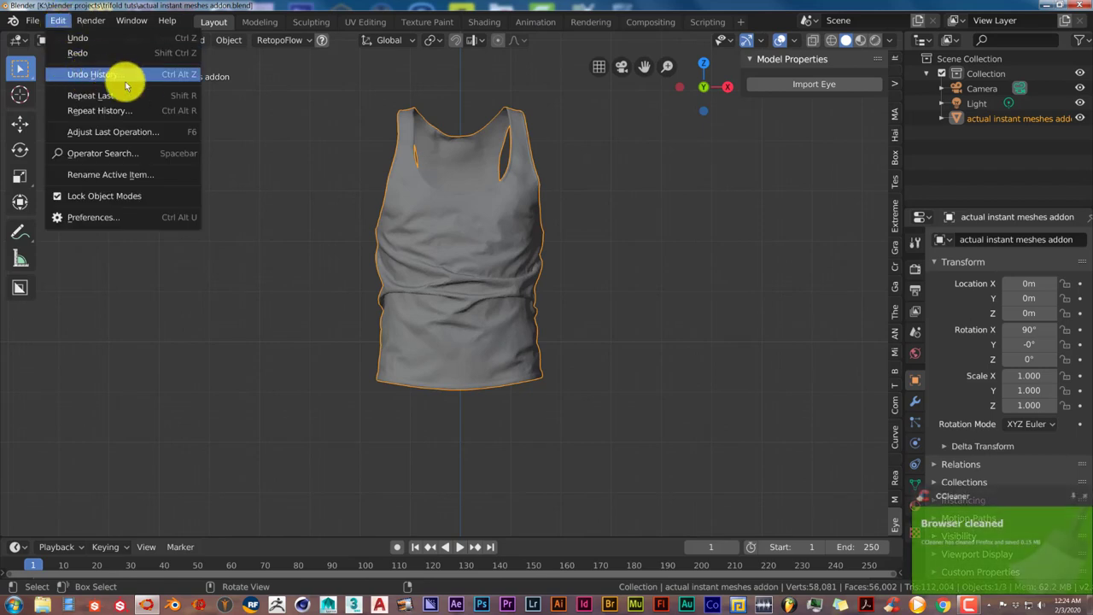
click(120, 218)
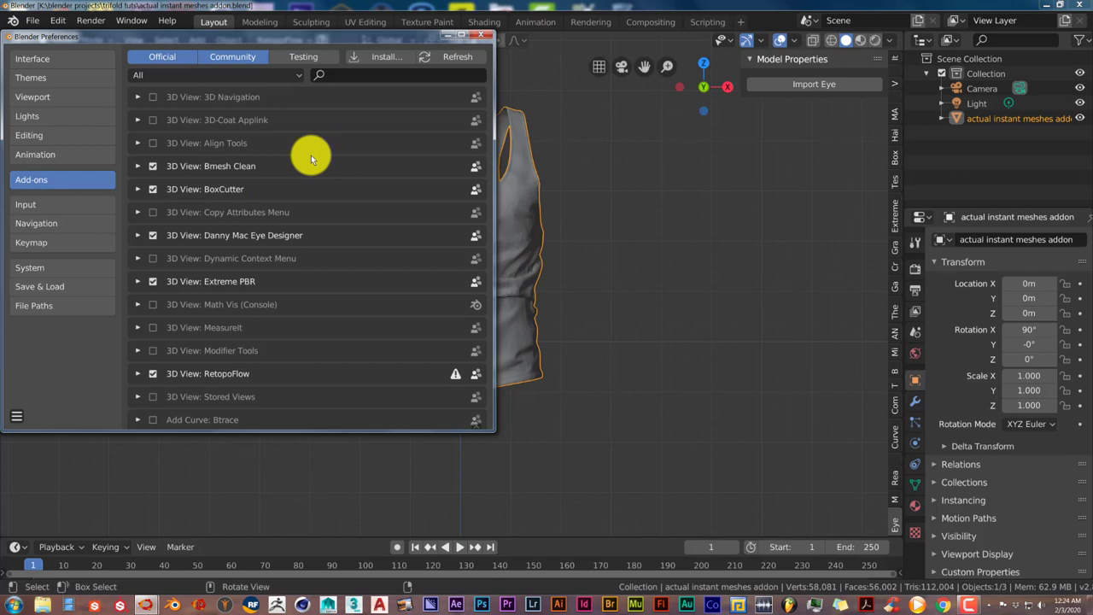
click(371, 59)
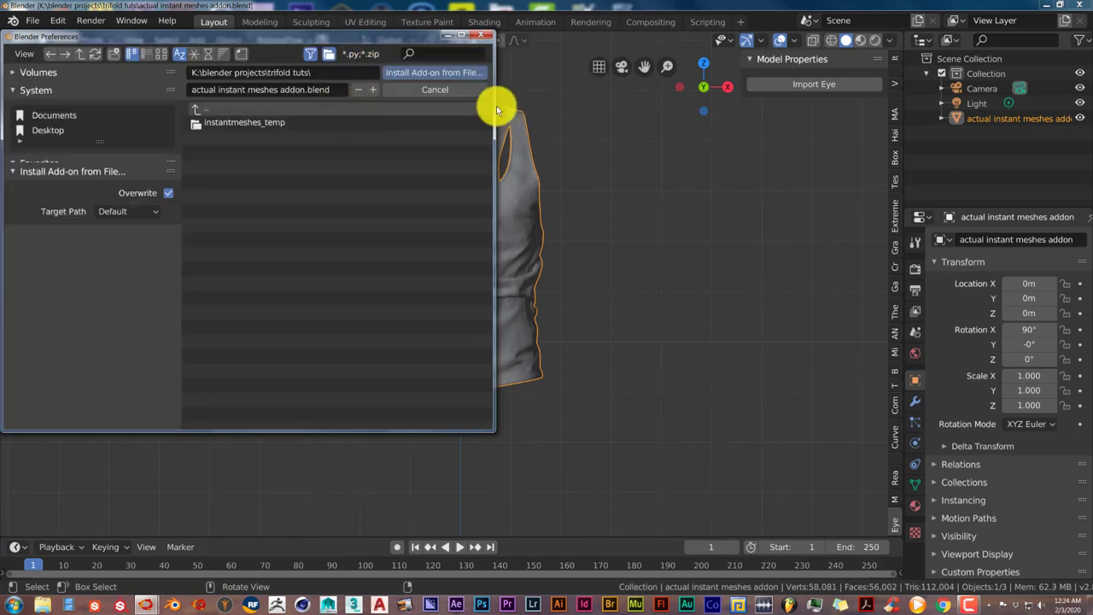
click(459, 91)
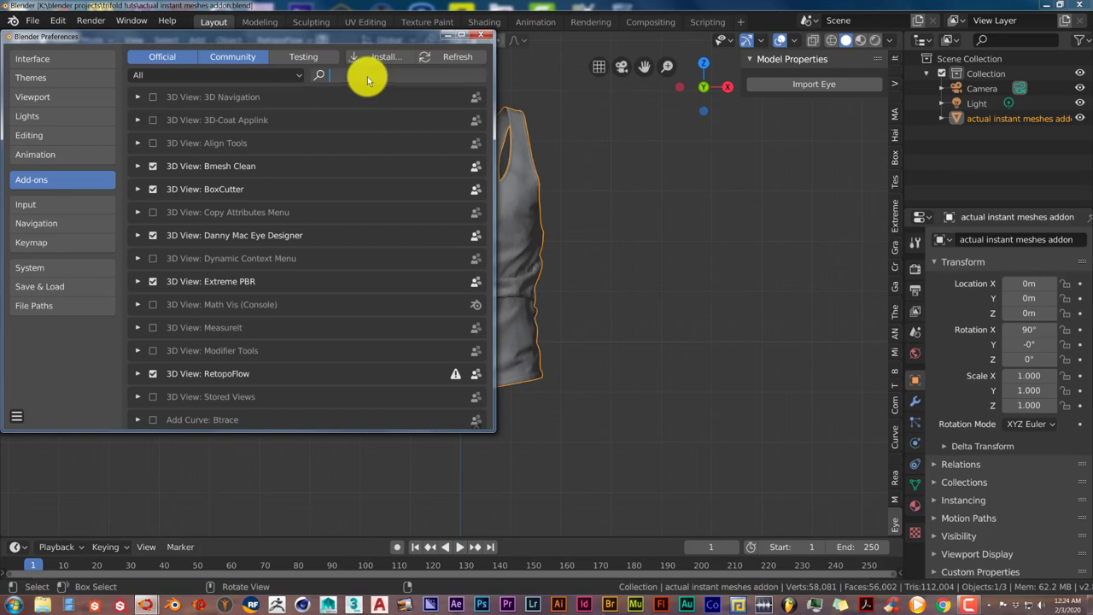
Filter add-ons by 'insta', check Instant Meshes Remesh's executable path, then close Preferences.
text(insta)
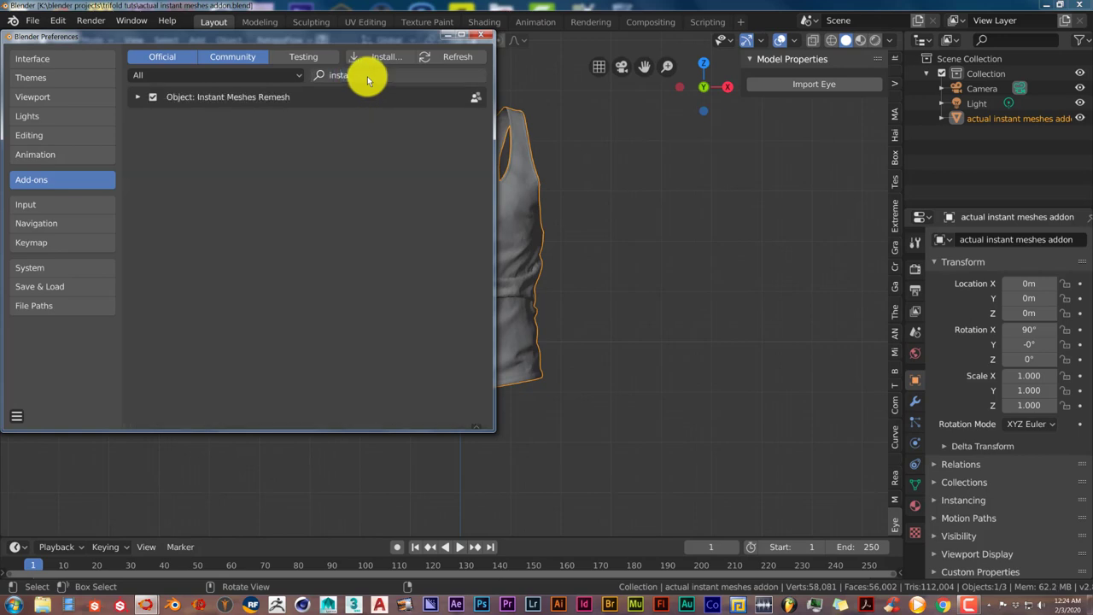
click(140, 98)
click(139, 97)
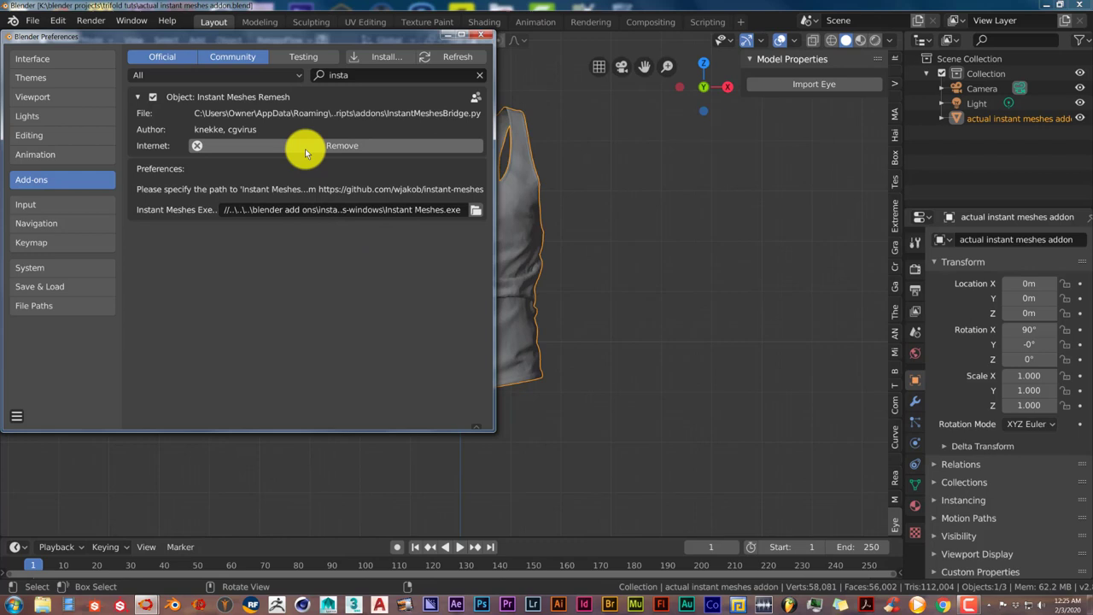
click(482, 37)
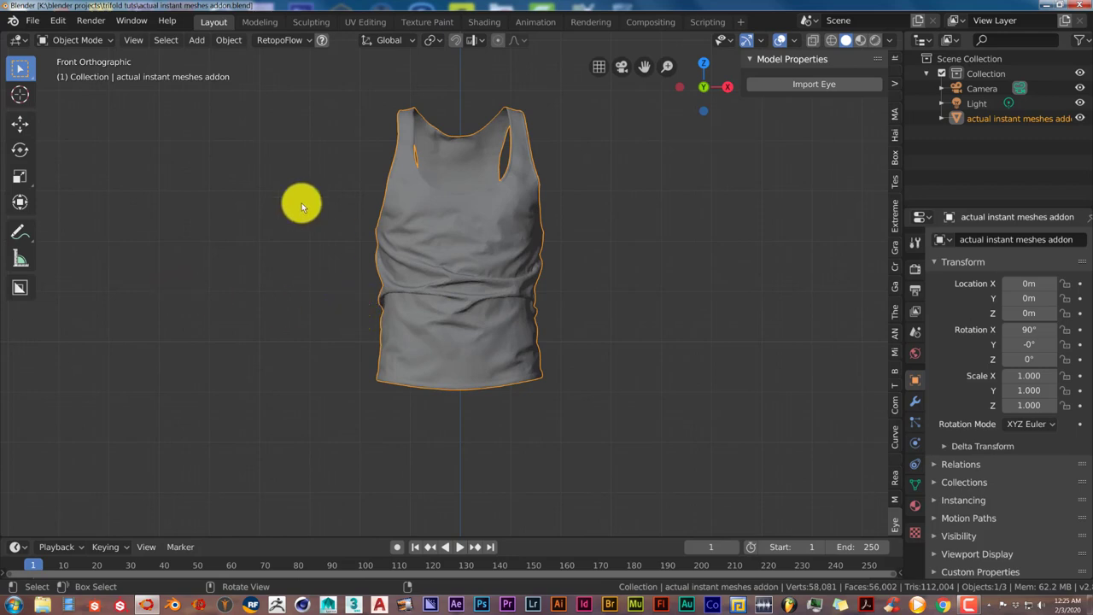
Run Object > Instant Meshes Remesh on the tank top and expand its options panel.
click(228, 40)
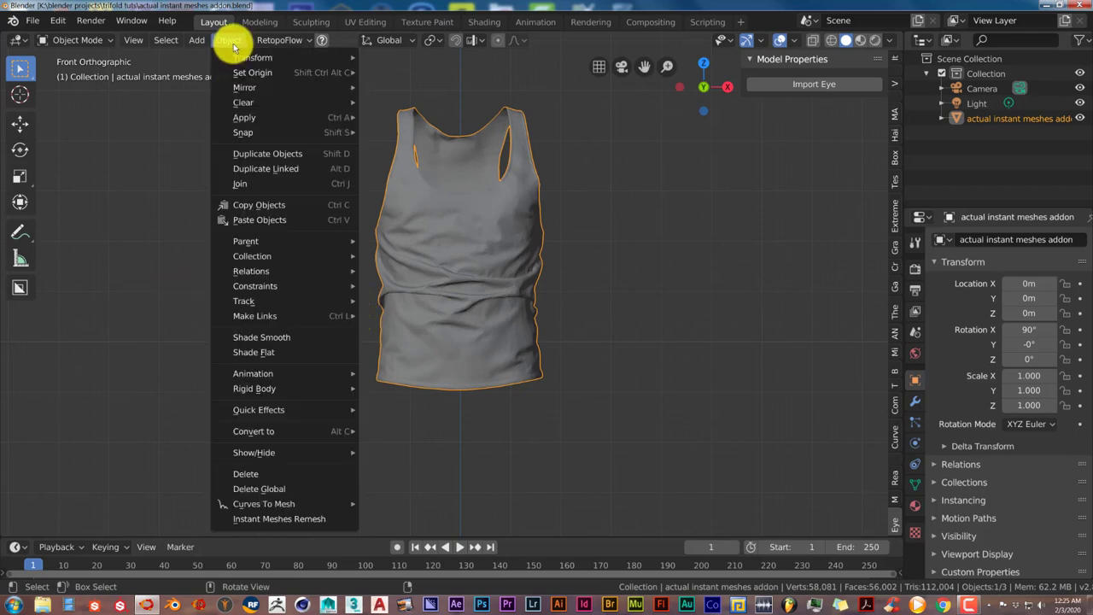
click(267, 519)
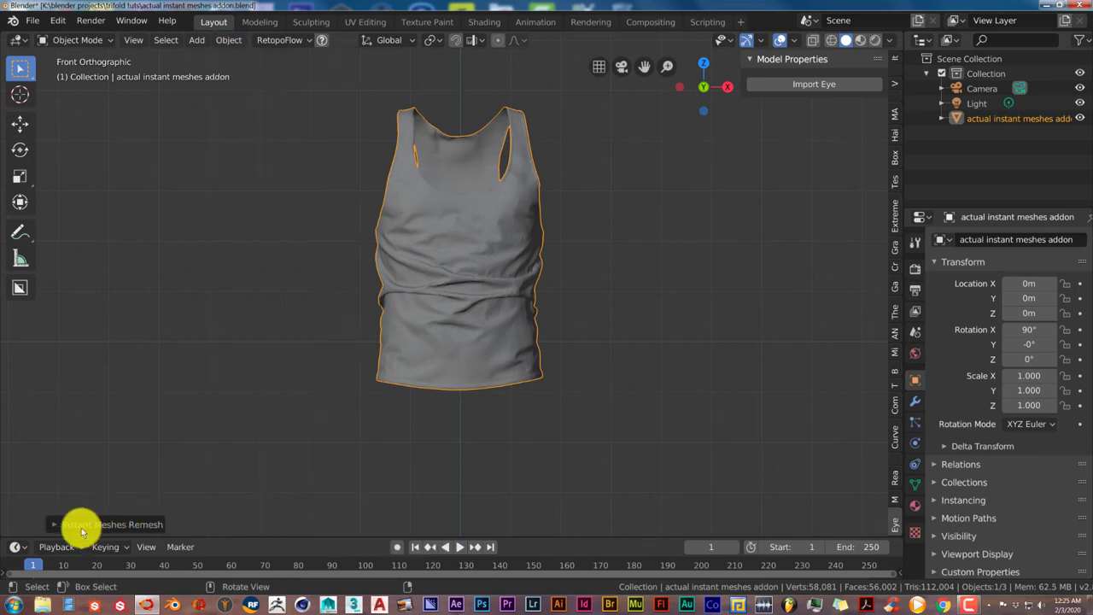
click(56, 524)
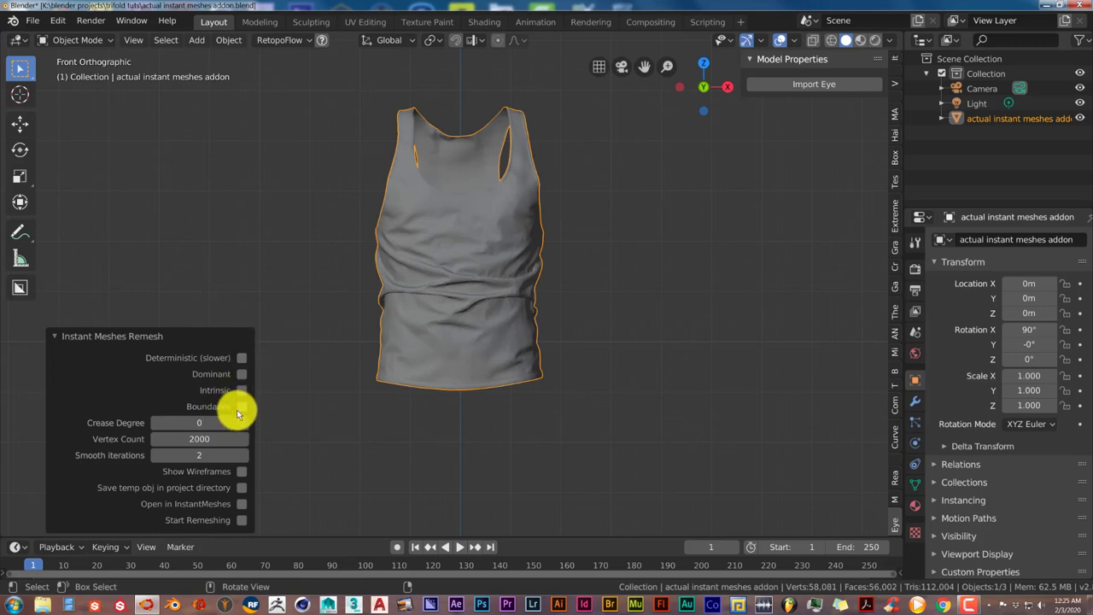
Enable the Deterministic, Dominant, Intrinsic and Boundaries options in the Instant Meshes Remesh panel.
click(242, 358)
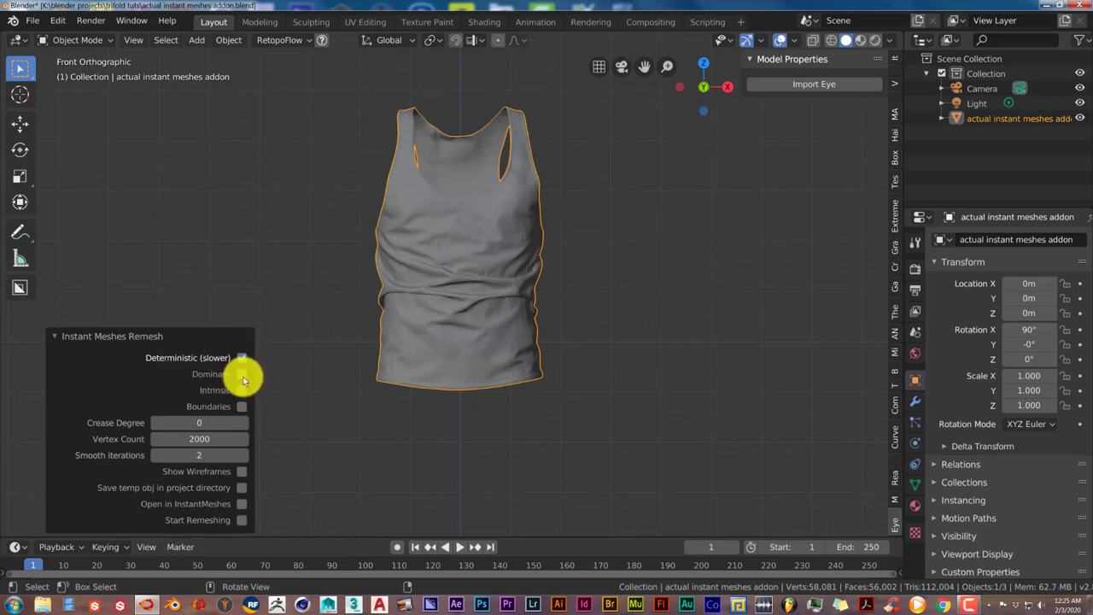
click(243, 376)
click(243, 390)
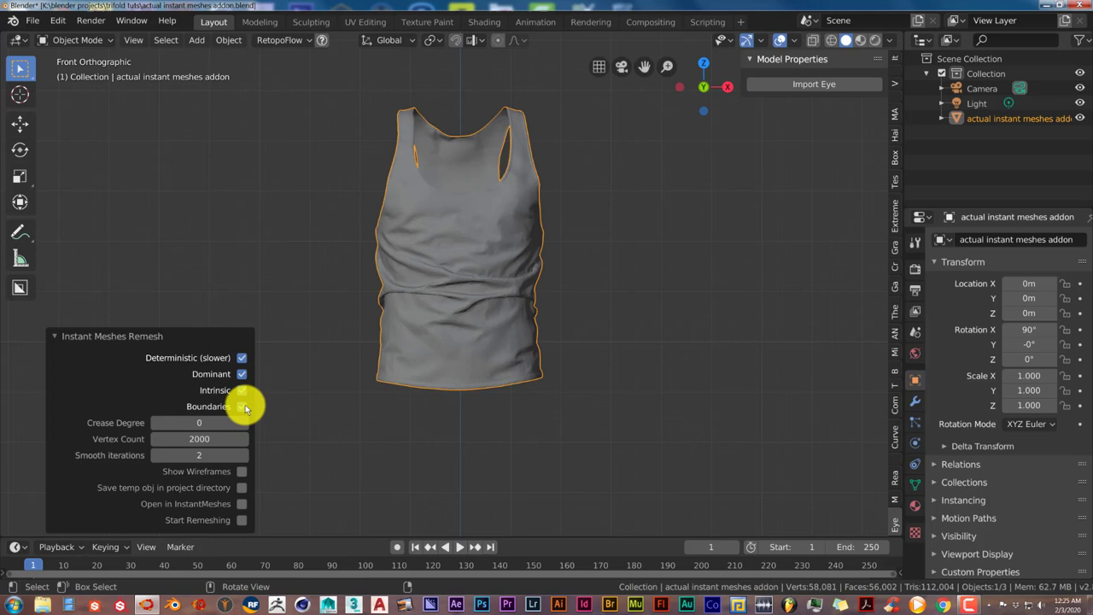
click(243, 407)
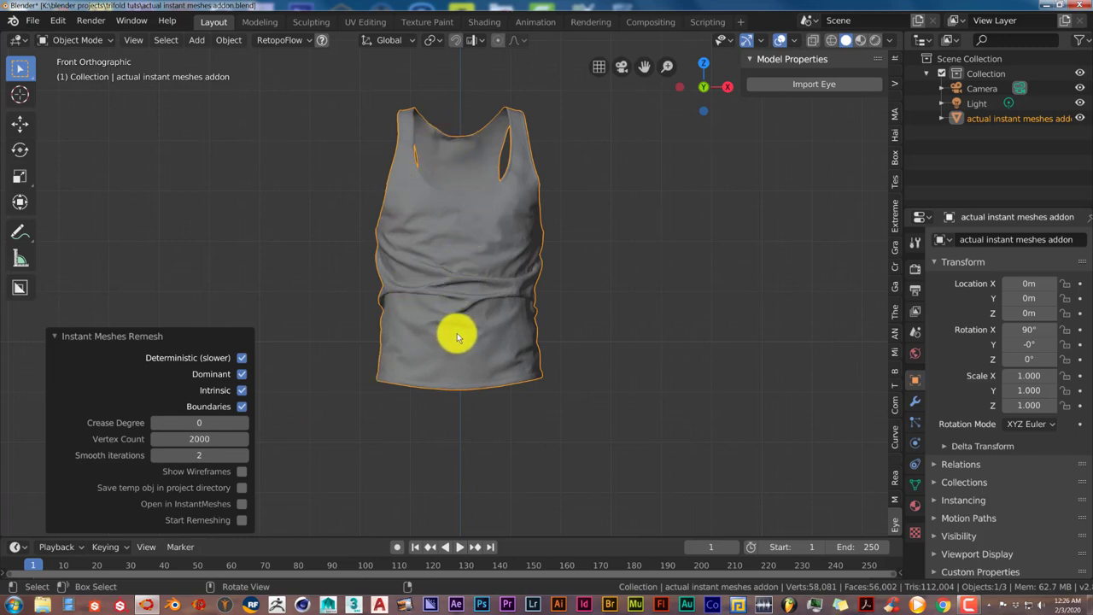
Start remeshing and dismiss the colour-scheme prompt, producing a 1,958-face low-poly tank top.
click(243, 523)
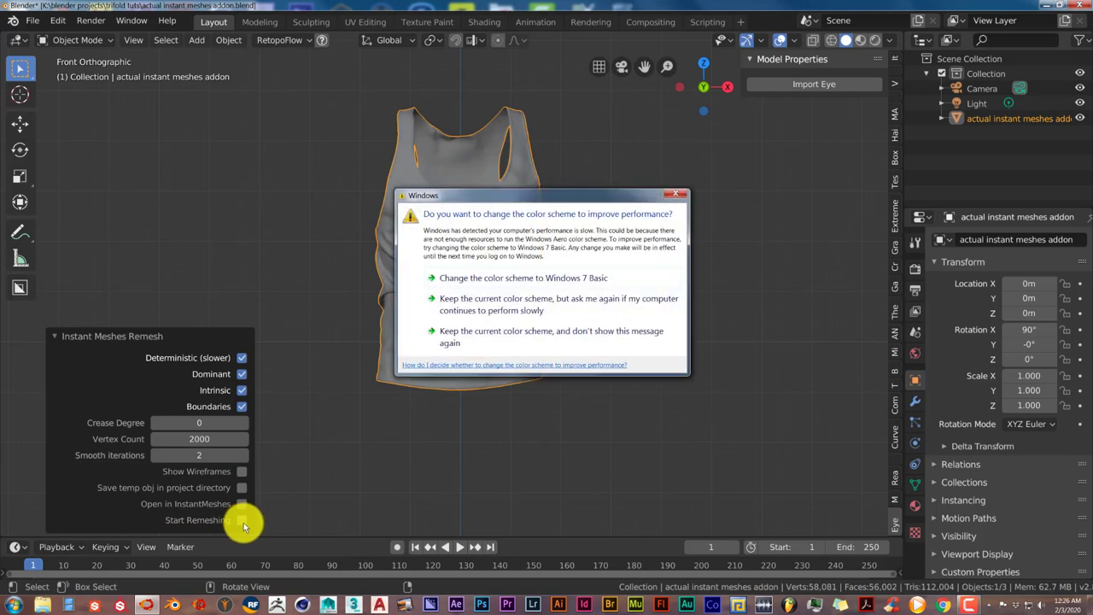
click(682, 195)
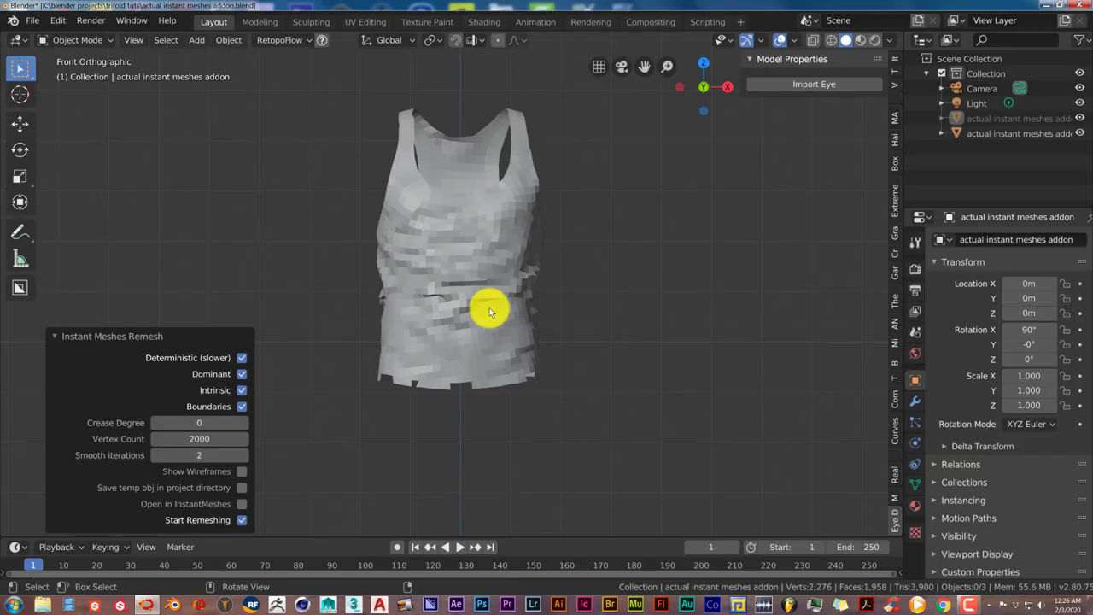
scroll(489, 311, up, 3)
scroll(492, 324, down, 1)
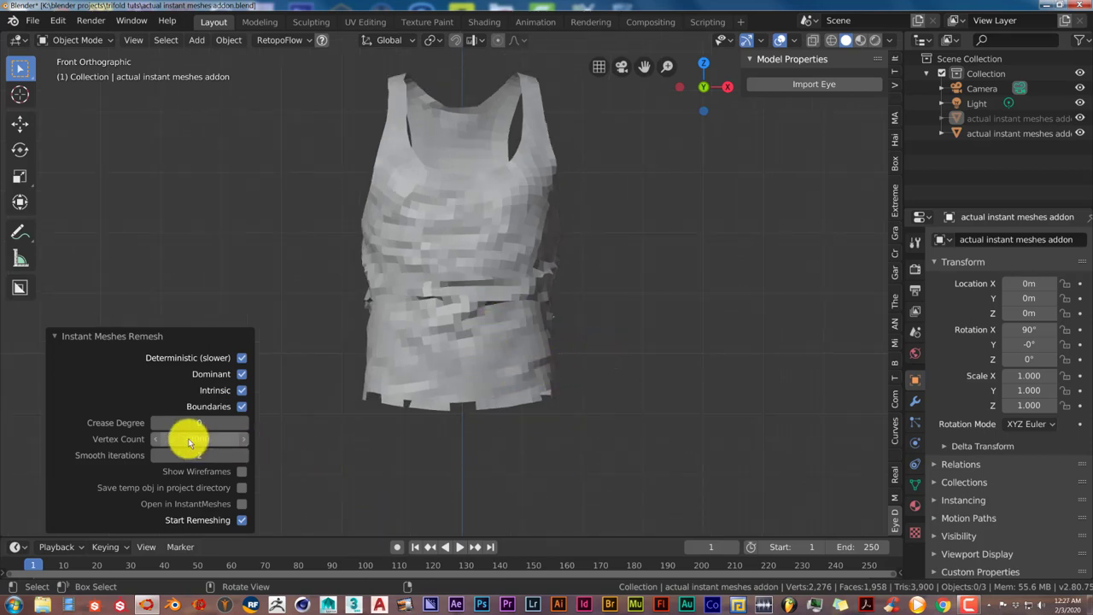
mouse_move(599, 364)
middle_down()
mouse_move(529, 380)
mouse_move(415, 367)
mouse_move(590, 361)
middle_up()
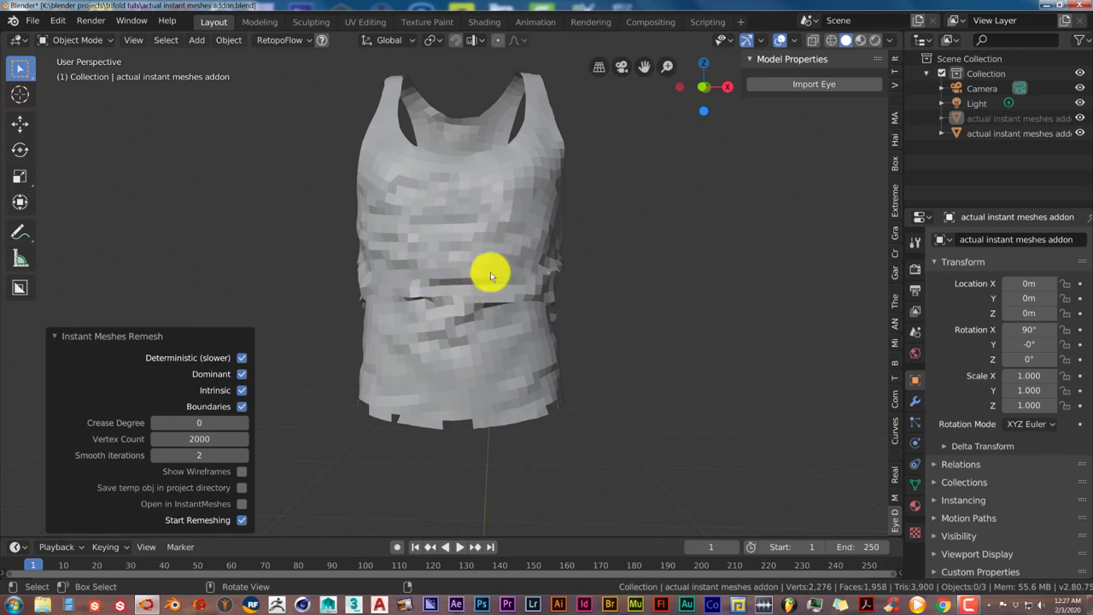
scroll(507, 270, up, 2)
middle_drag(507, 270, 515, 276)
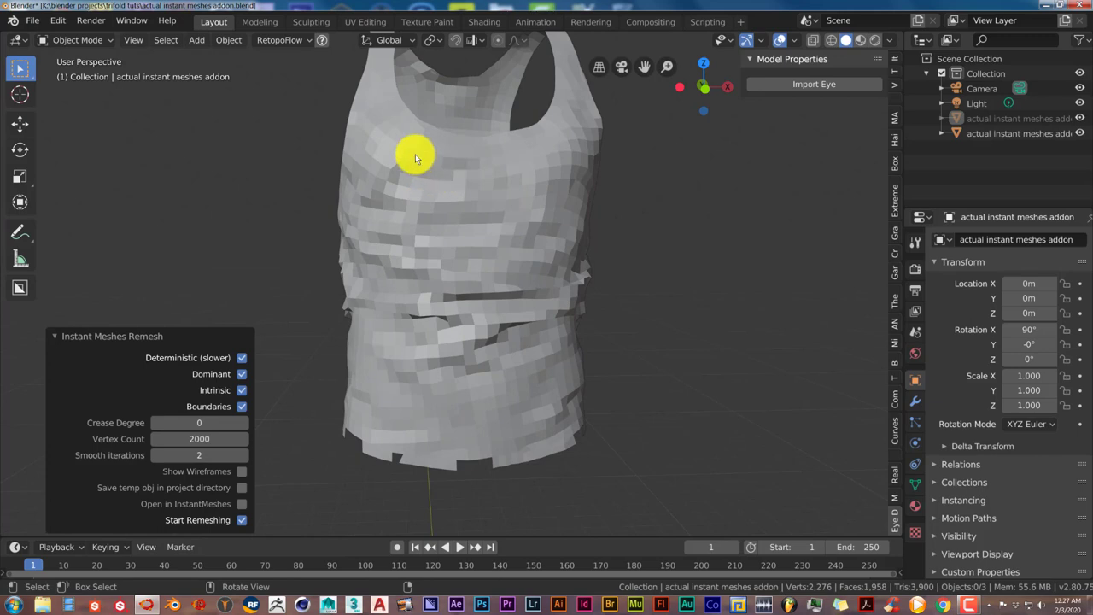
middle_drag(609, 348, 537, 379)
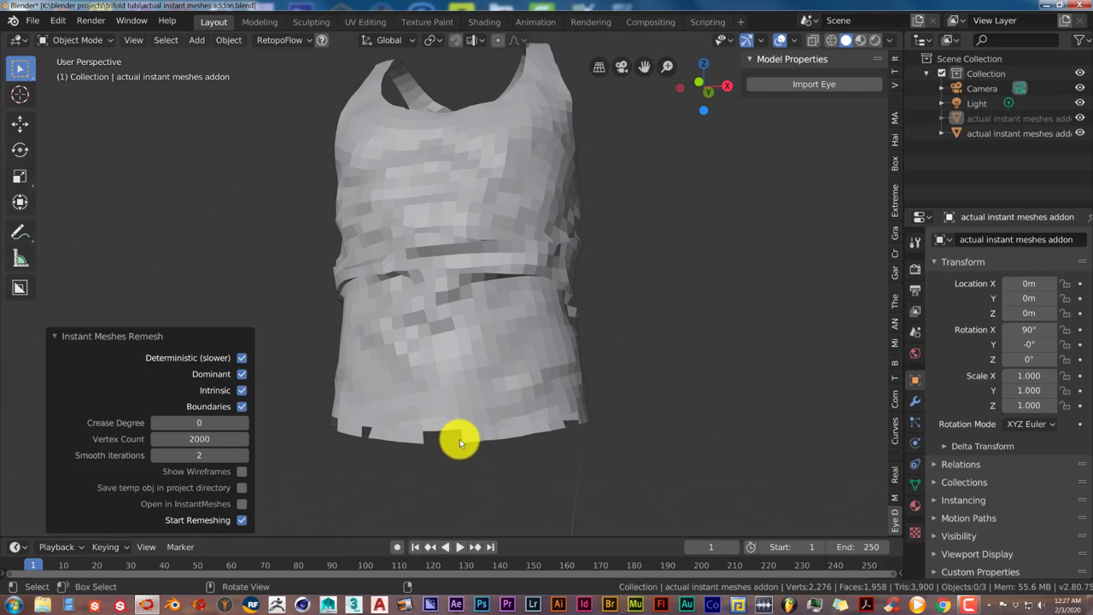
middle_drag(532, 426, 583, 373)
scroll(546, 377, down, 2)
scroll(559, 389, up, 2)
scroll(597, 389, down, 1)
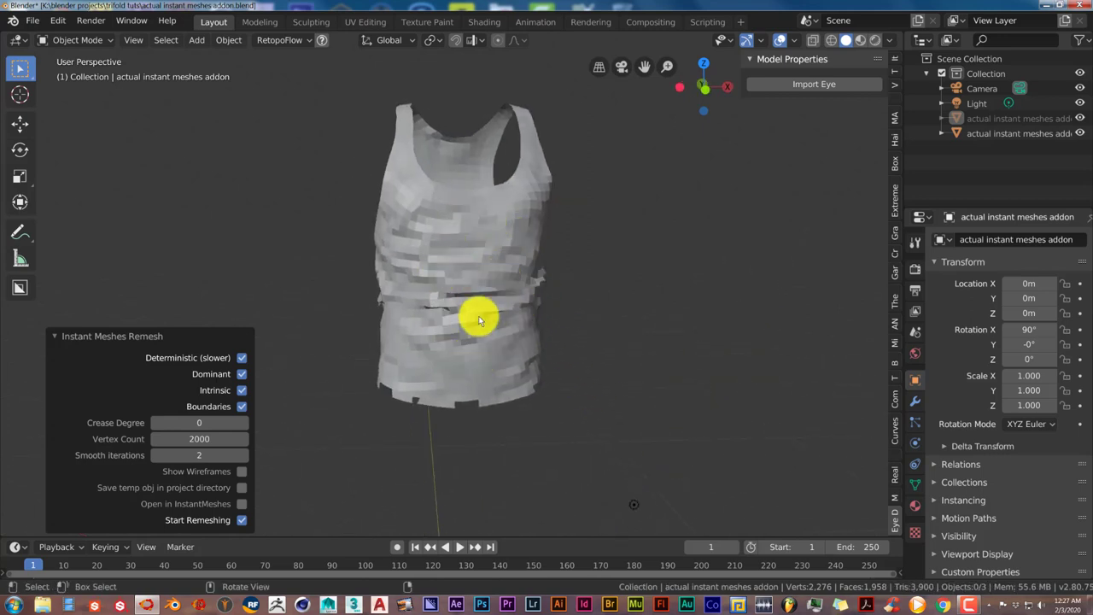
scroll(479, 321, up, 2)
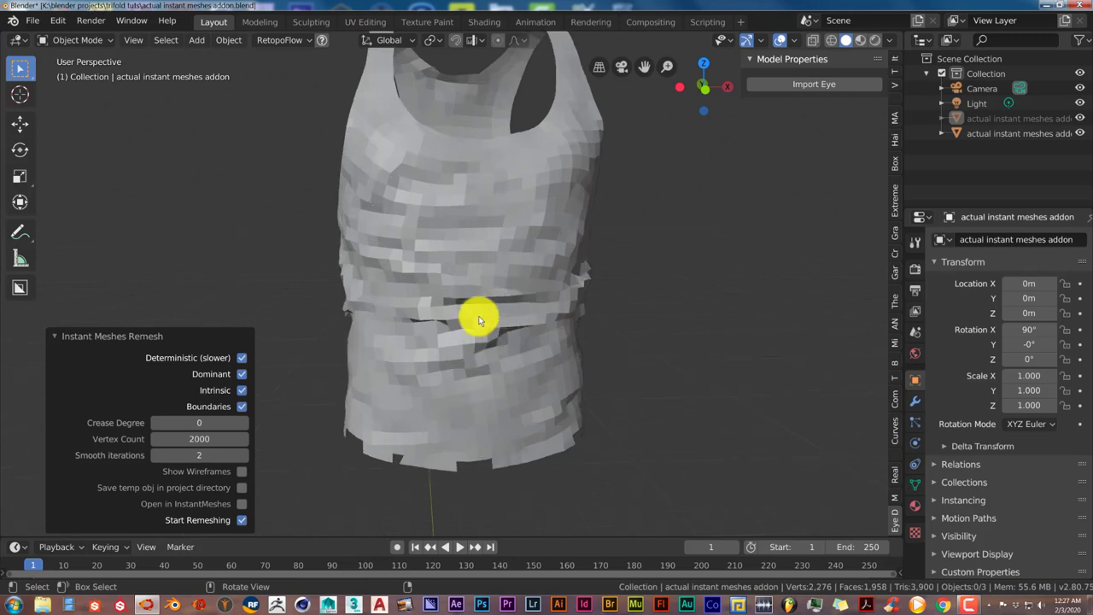
scroll(478, 335, down, 3)
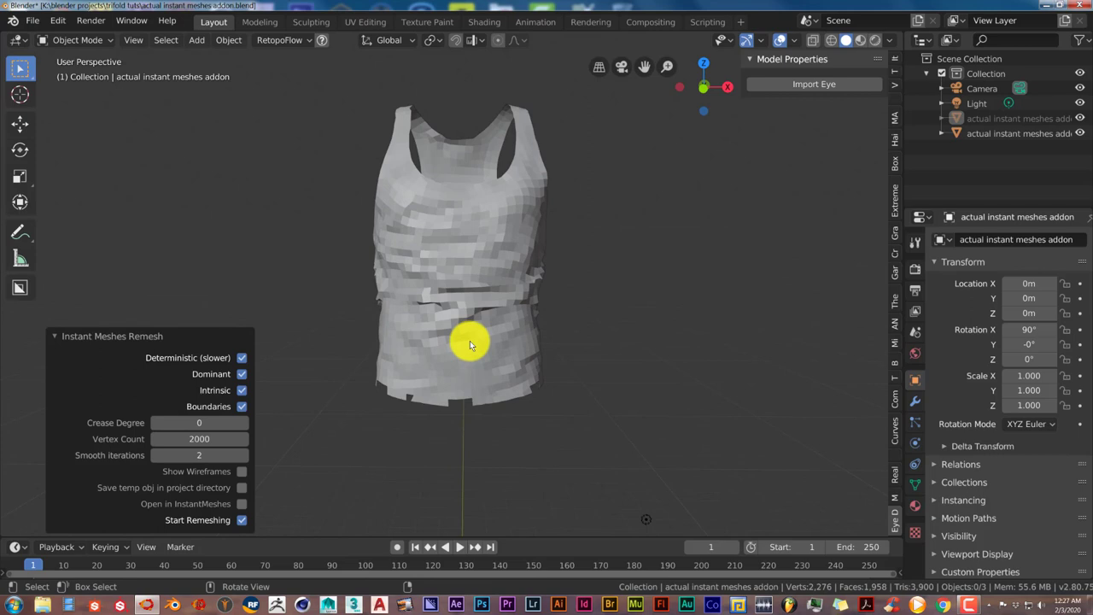
scroll(475, 347, up, 2)
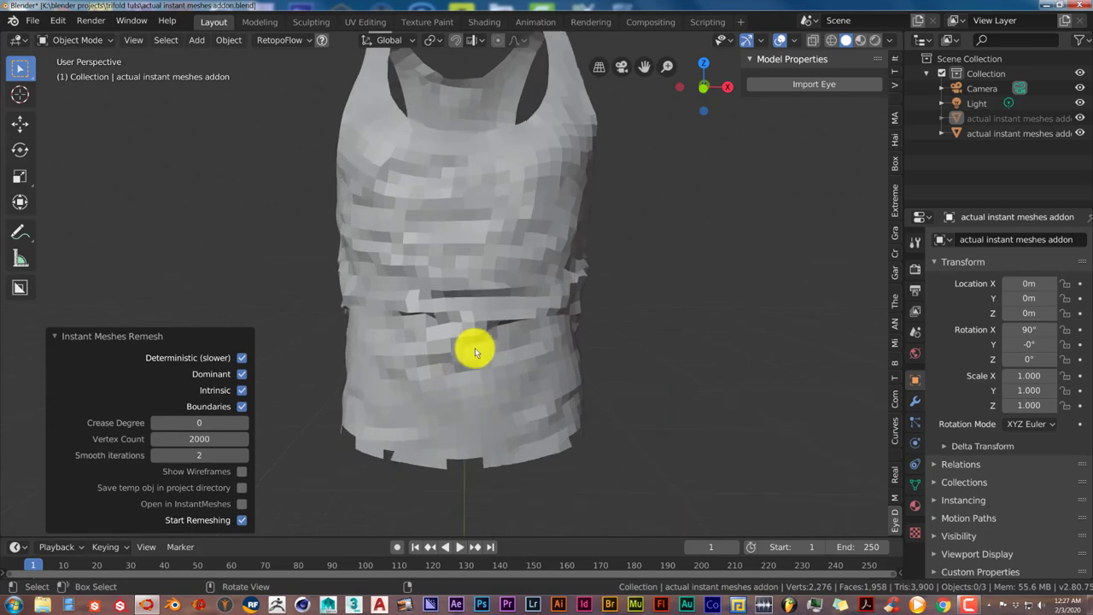
scroll(475, 349, down, 2)
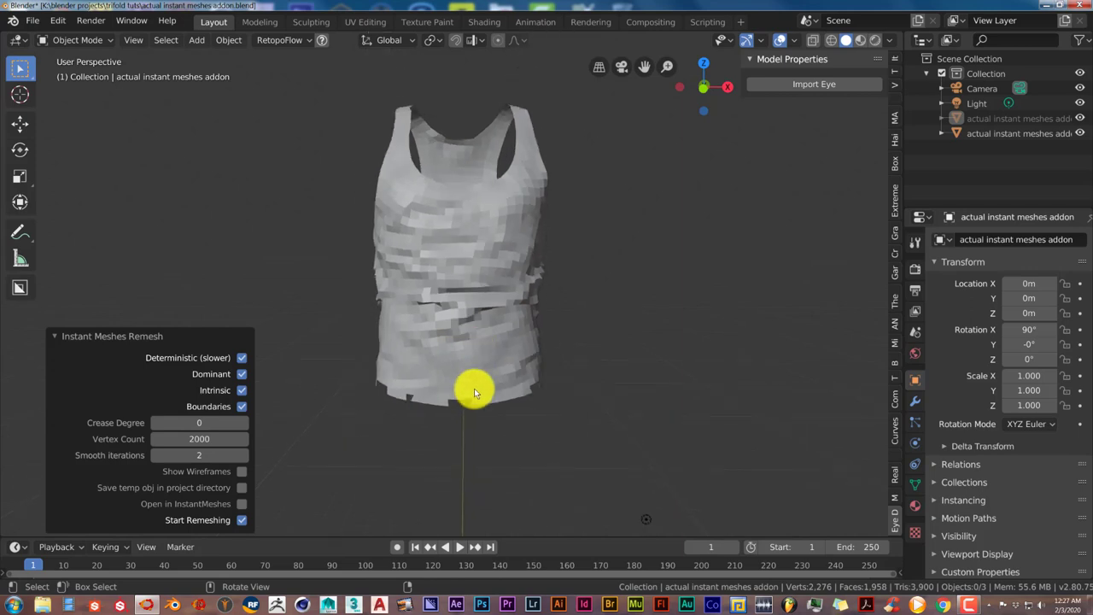